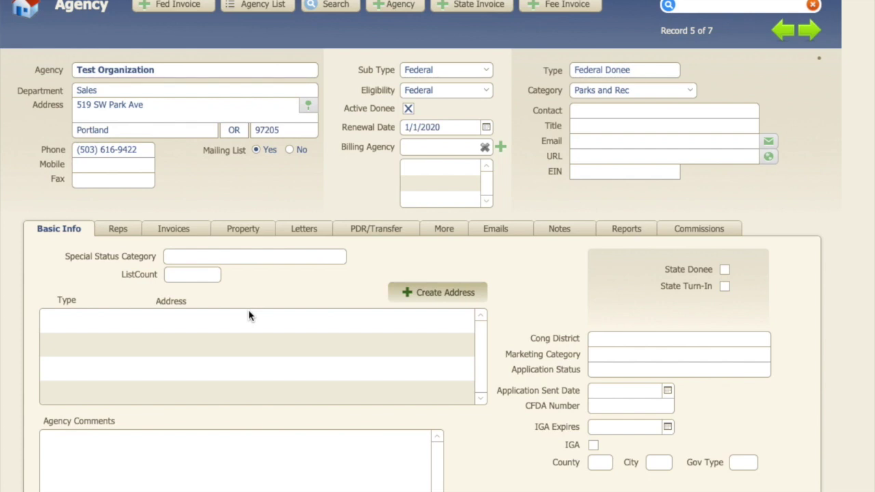
- Switch the Agency layout to Layout mode, select the A_Address portal and open the database relationships graph
{"action": "key", "text": "ctrl+l"}
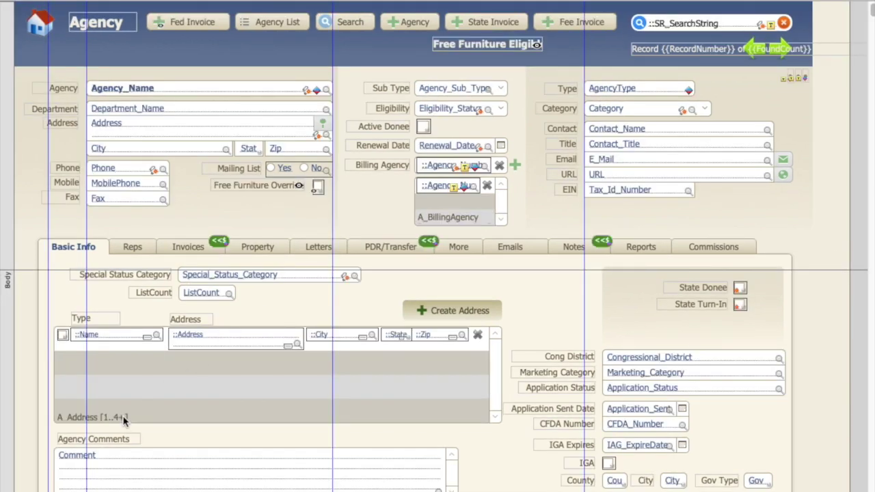
{"action": "left_click", "coordinate": [96, 409]}
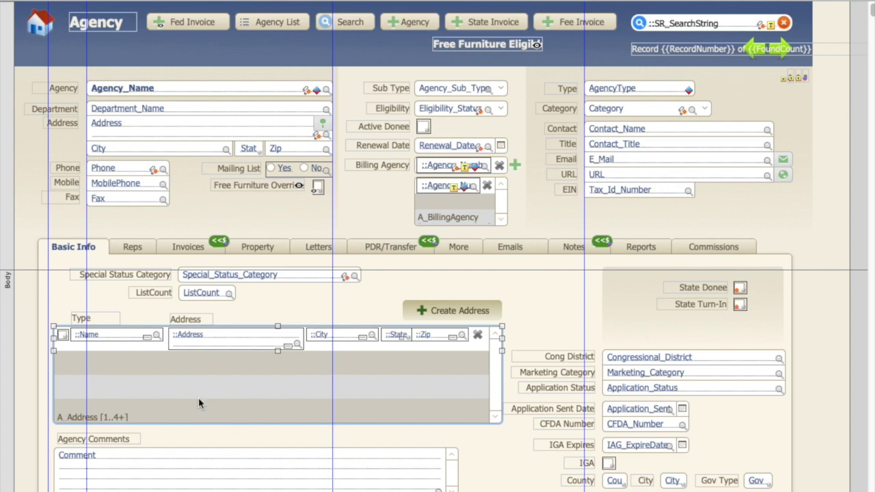
{"action": "left_click", "coordinate": [174, 1]}
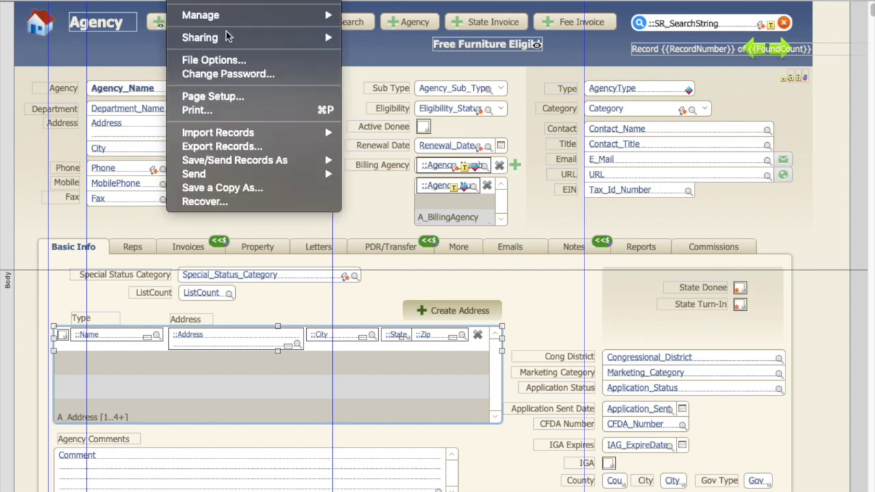
{"action": "mouse_move", "coordinate": [231, 18]}
{"action": "left_click", "coordinate": [368, 19]}
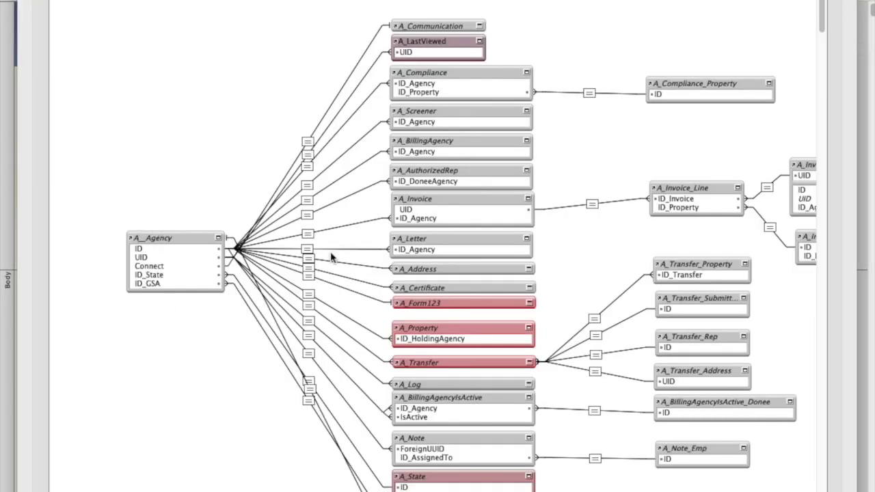
- Edit the A__Agency to A_Address relationship to allow creation of A_Address records through it, and save the database changes
{"action": "left_click", "coordinate": [425, 264]}
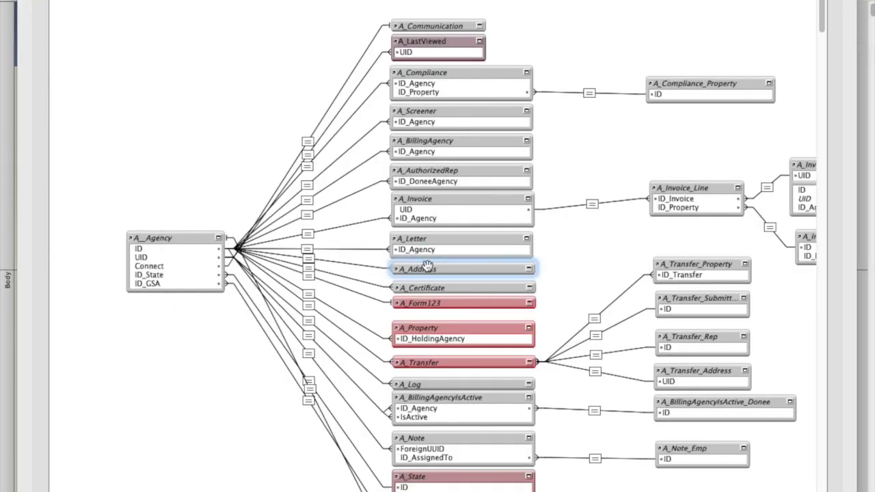
{"action": "left_click", "coordinate": [308, 259]}
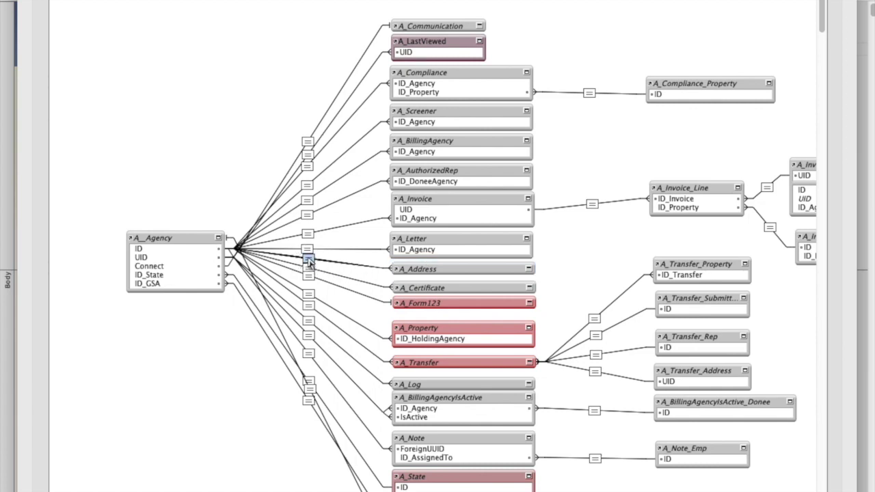
{"action": "double_click", "coordinate": [308, 259]}
{"action": "left_click_drag", "start_coordinate": [592, 108], "coordinate": [282, 0]}
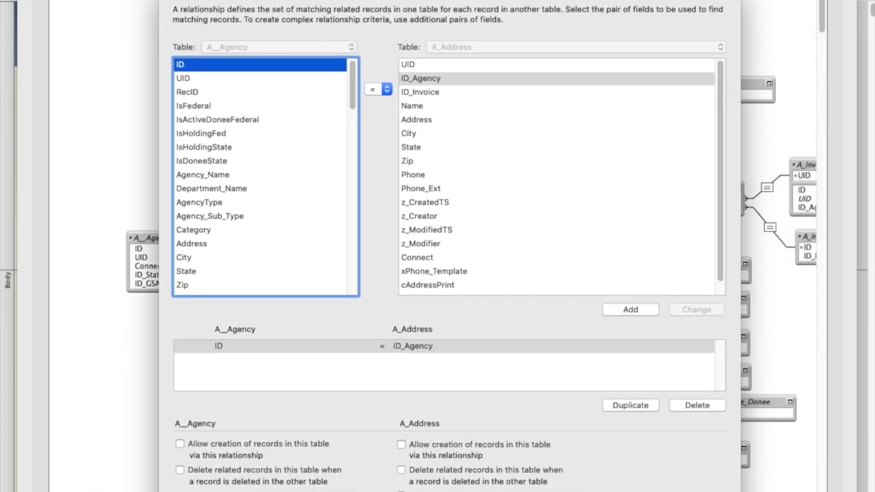
{"action": "left_click", "coordinate": [432, 457]}
{"action": "key", "text": "Return"}
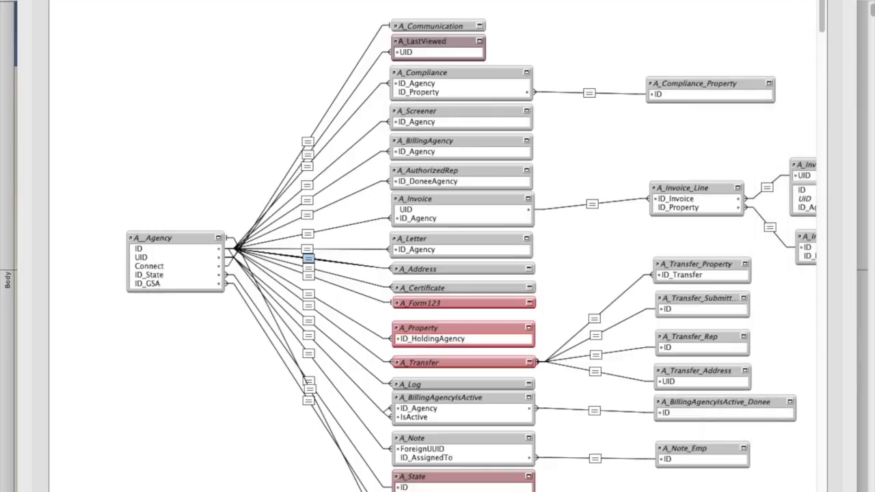
{"action": "key", "text": "Return"}
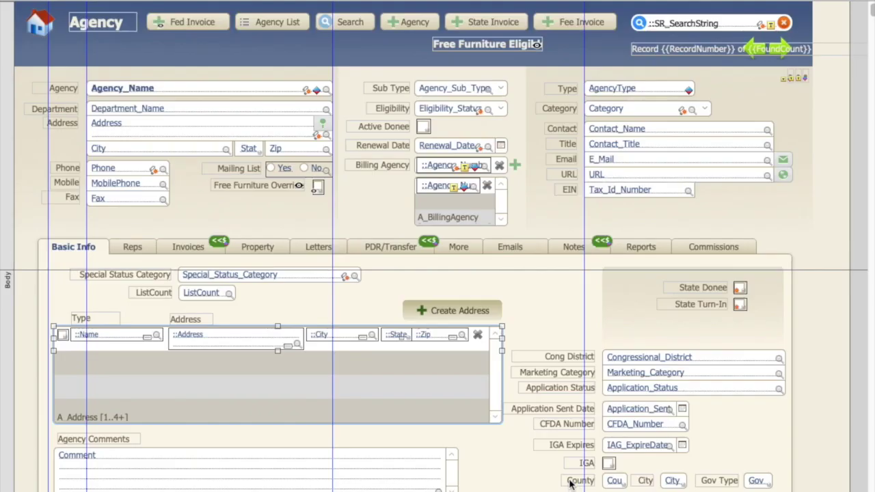
- Return to Browse mode and add the test addresses "qdfasdf" and "asdfasdf" in the first two address portal rows
{"action": "key", "text": "ctrl+b"}
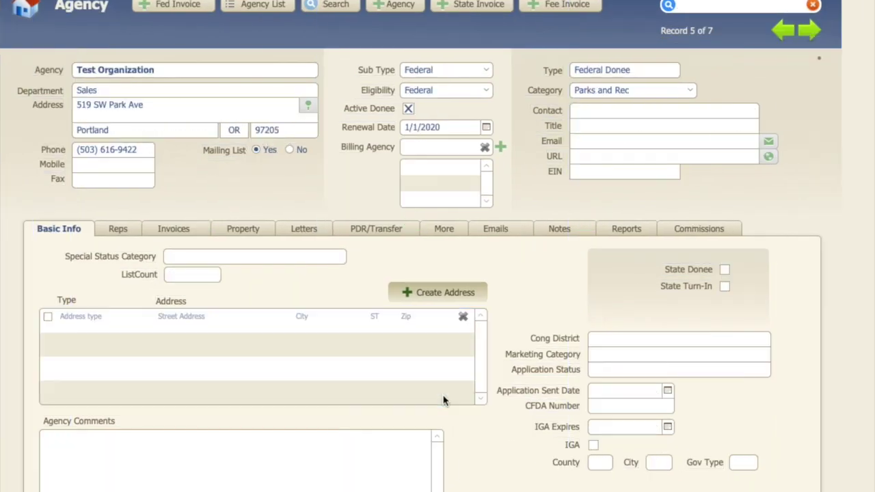
{"action": "left_click", "coordinate": [191, 318]}
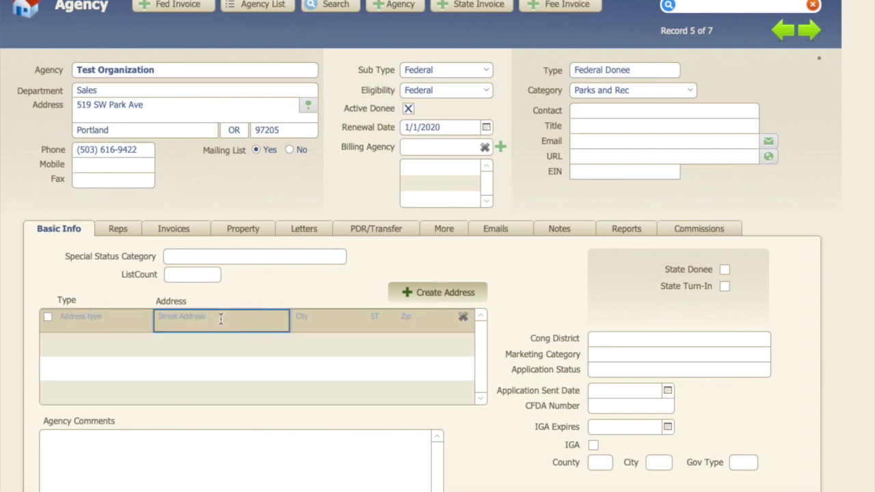
{"action": "type", "text": "qdfasdf"}
{"action": "left_click", "coordinate": [212, 340]}
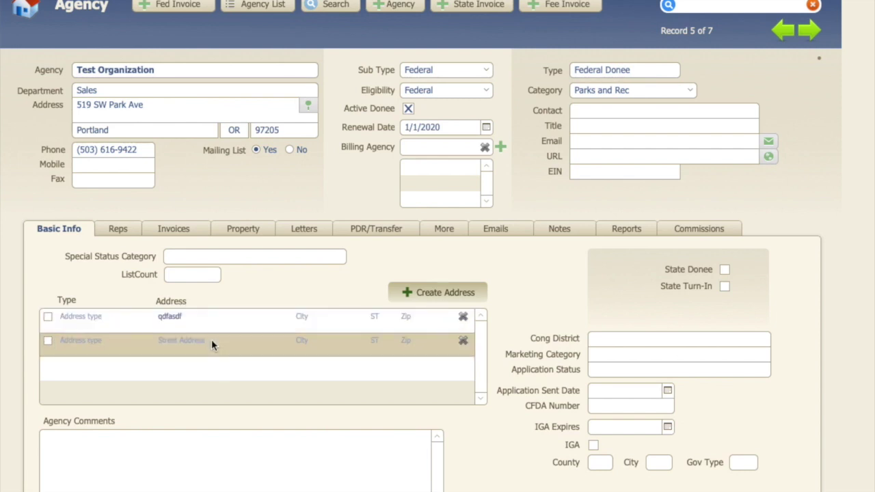
{"action": "left_click", "coordinate": [211, 339]}
{"action": "type", "text": "asdfasdf"}
{"action": "left_click", "coordinate": [255, 302]}
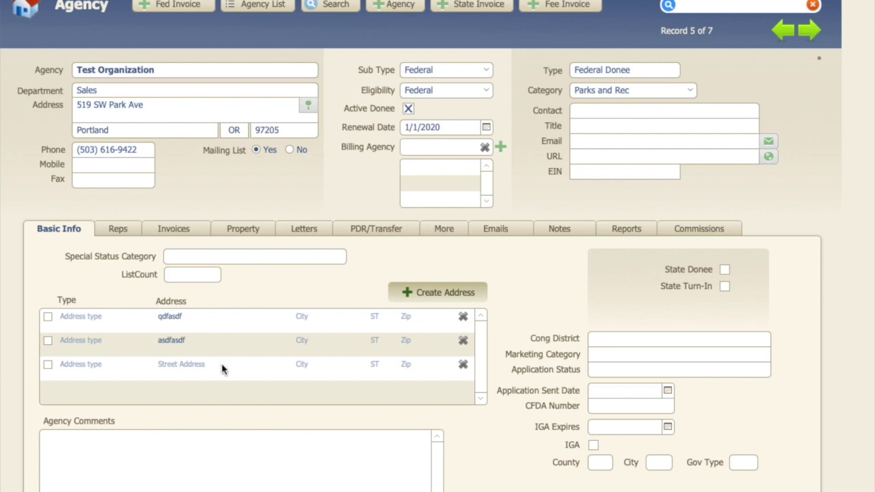
- Add the test addresses "asdfasdff" and "asdfasd" in the third and fourth portal rows and commit them
{"action": "left_click", "coordinate": [219, 369]}
{"action": "type", "text": "asdfasdff"}
{"action": "left_click", "coordinate": [259, 295]}
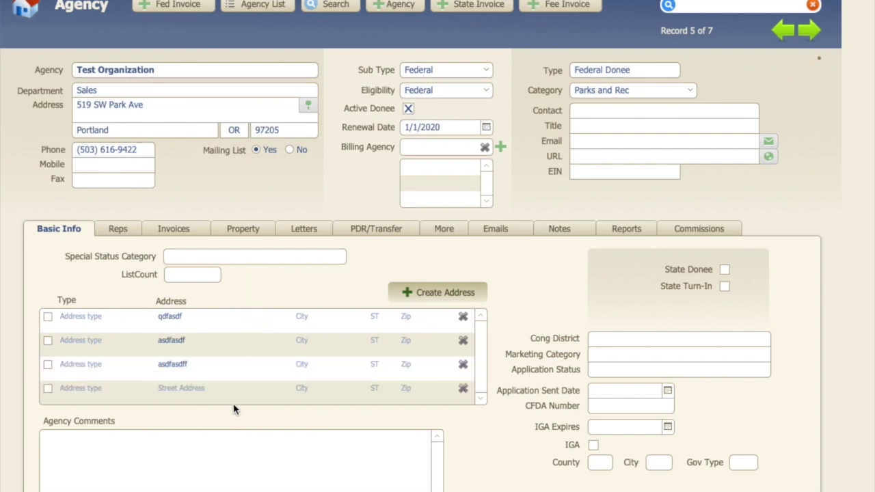
{"action": "left_click", "coordinate": [250, 383]}
{"action": "type", "text": "asdfasd"}
{"action": "left_click", "coordinate": [307, 281]}
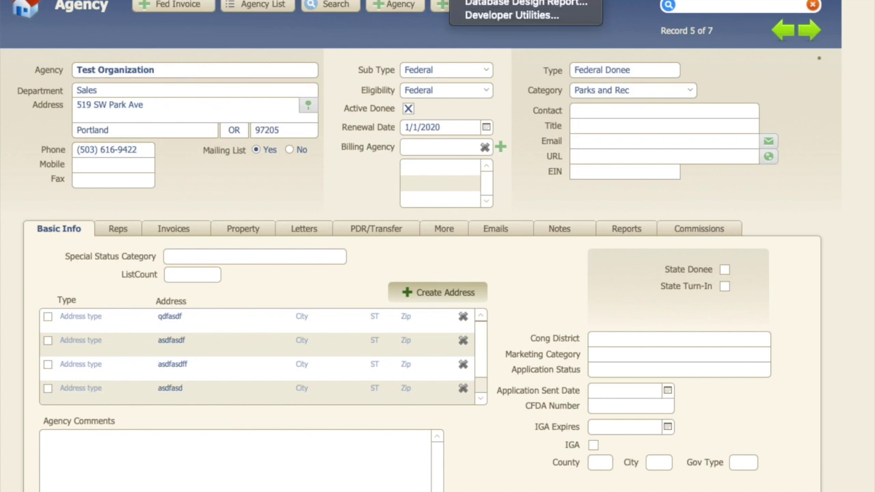
- Turn on the Script Debugger and start the Create Address button's script in it
{"action": "left_click", "coordinate": [485, 0]}
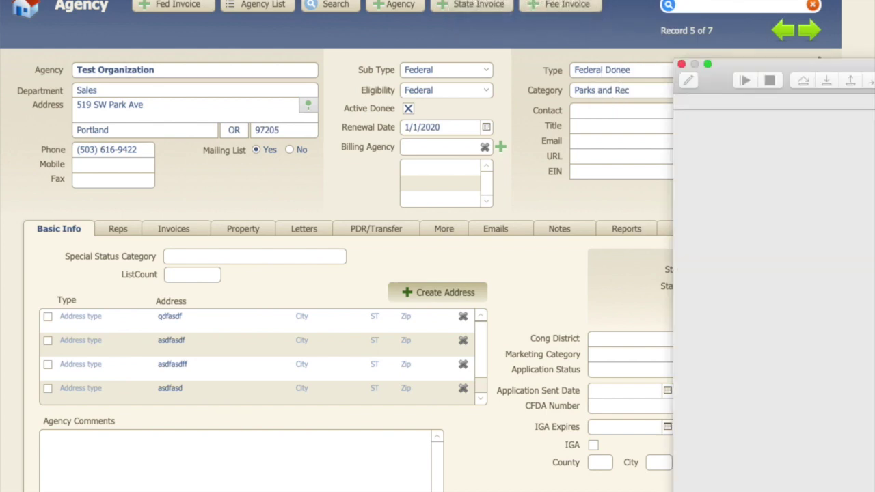
{"action": "left_click", "coordinate": [478, 294]}
{"action": "left_click", "coordinate": [467, 292]}
{"action": "left_click_drag", "start_coordinate": [874, 66], "coordinate": [554, 29]}
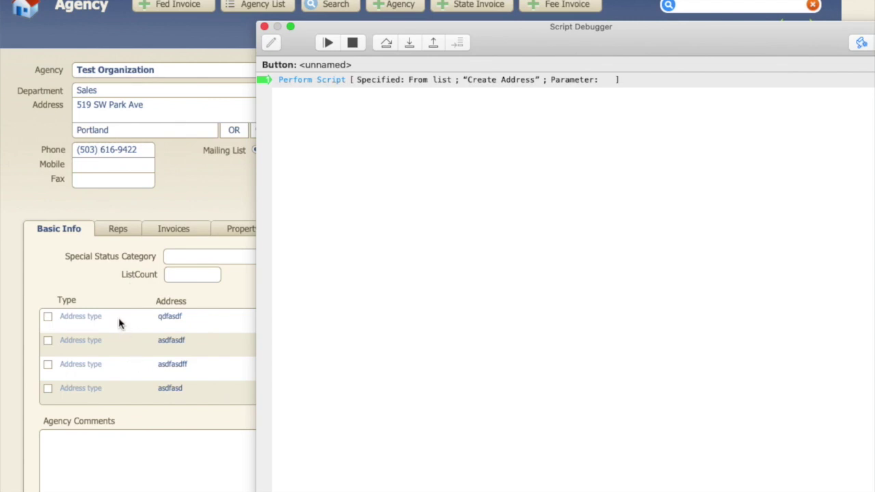
- Step into the Create Address script and execute it through the Go to Layout "Address" step
{"action": "left_click", "coordinate": [408, 43]}
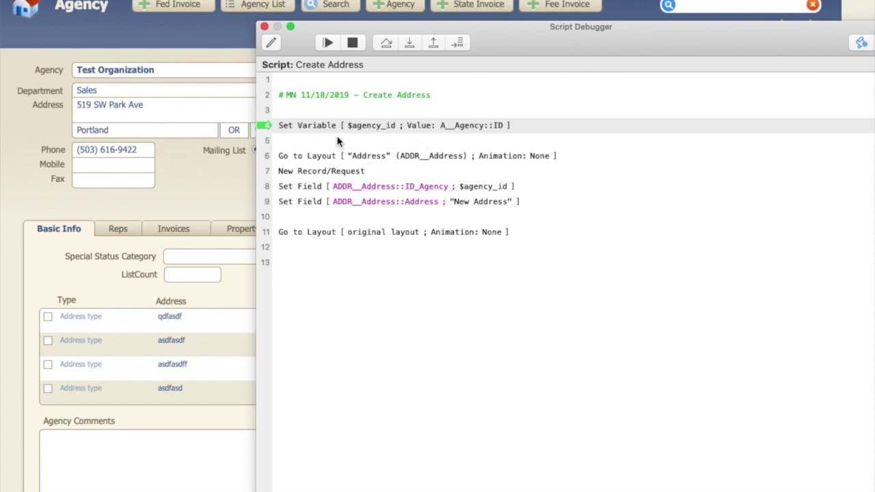
{"action": "left_click", "coordinate": [407, 46]}
{"action": "left_click", "coordinate": [406, 48]}
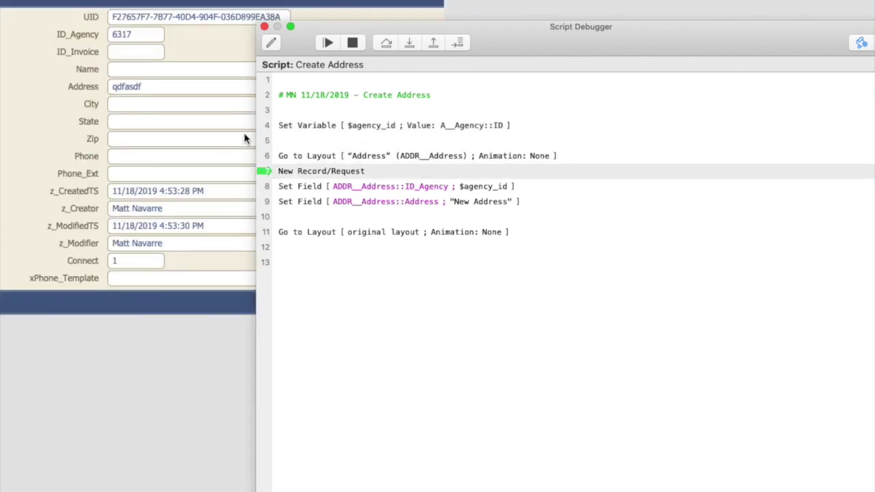
- Step through the remaining script lines to create the address record, fill its fields and return to the original layout
{"action": "left_click", "coordinate": [410, 46]}
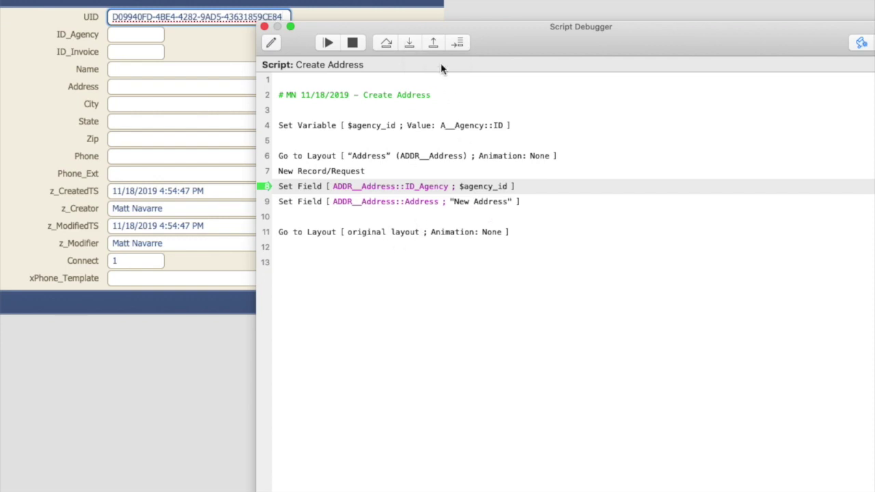
{"action": "left_click", "coordinate": [409, 43]}
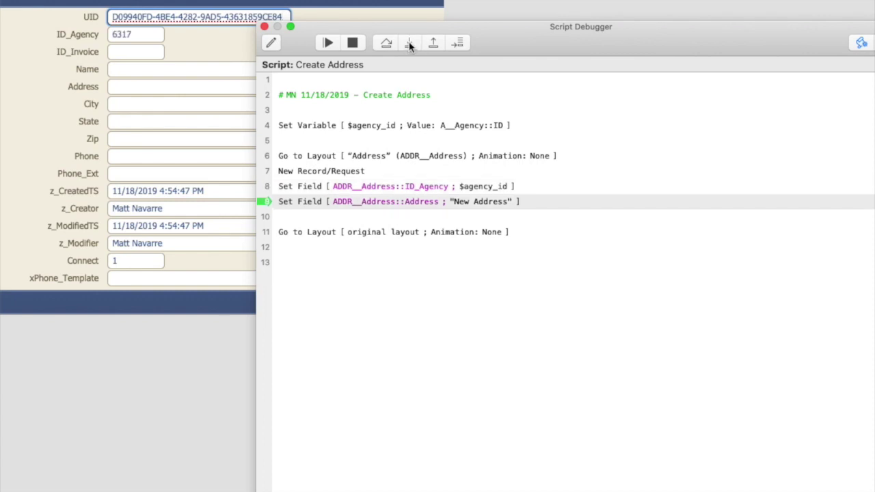
{"action": "left_click", "coordinate": [409, 43]}
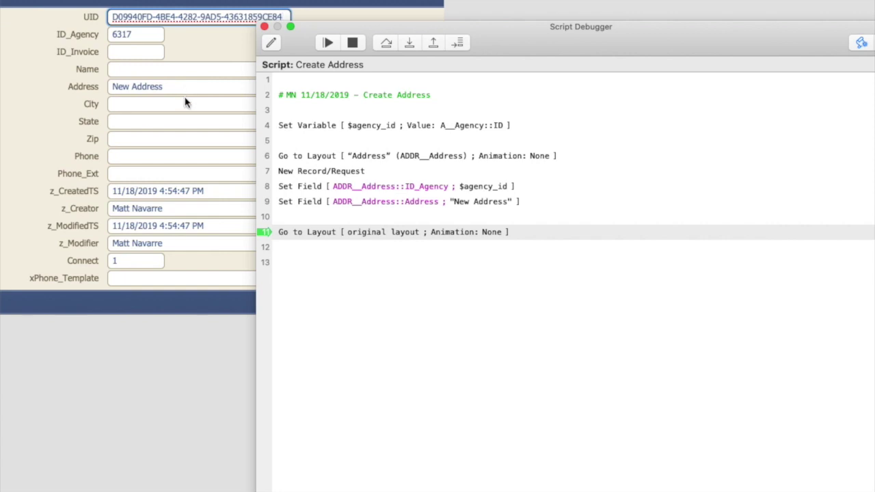
{"action": "left_click", "coordinate": [409, 43]}
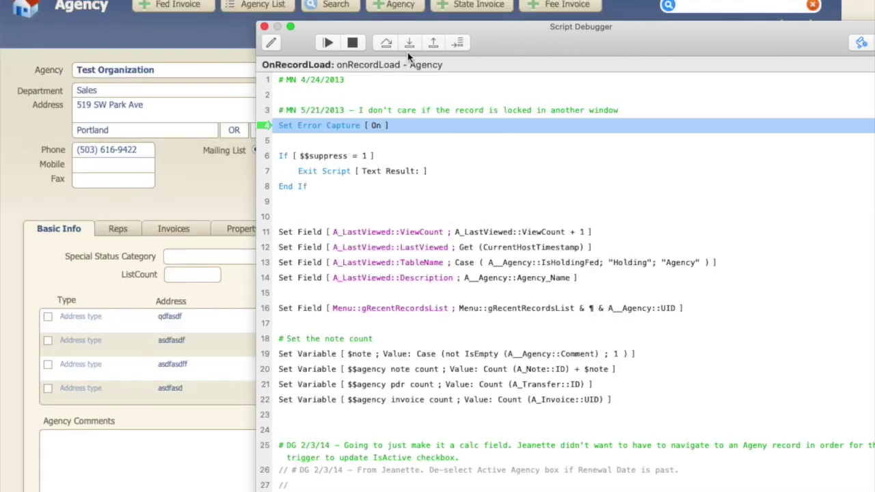
{"action": "left_click", "coordinate": [409, 44]}
{"action": "left_click", "coordinate": [409, 44]}
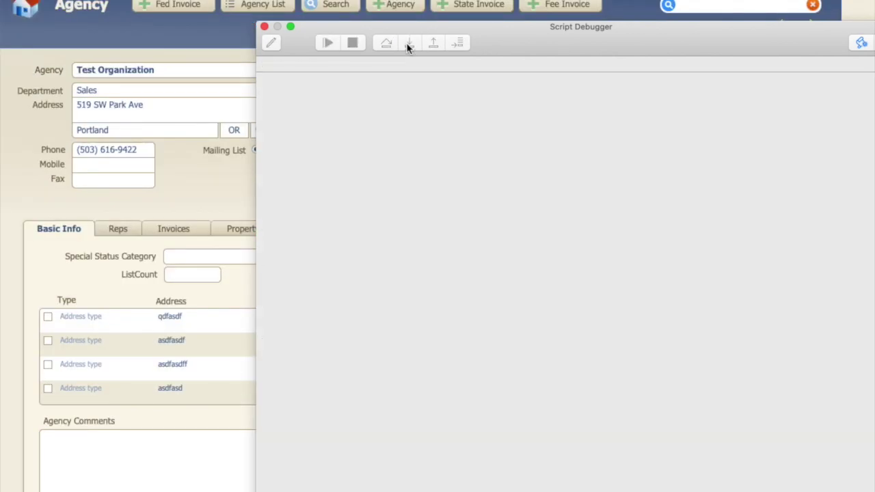
- Close the Script Debugger and select the address field of the "New Address" portal row
{"action": "left_click", "coordinate": [264, 27]}
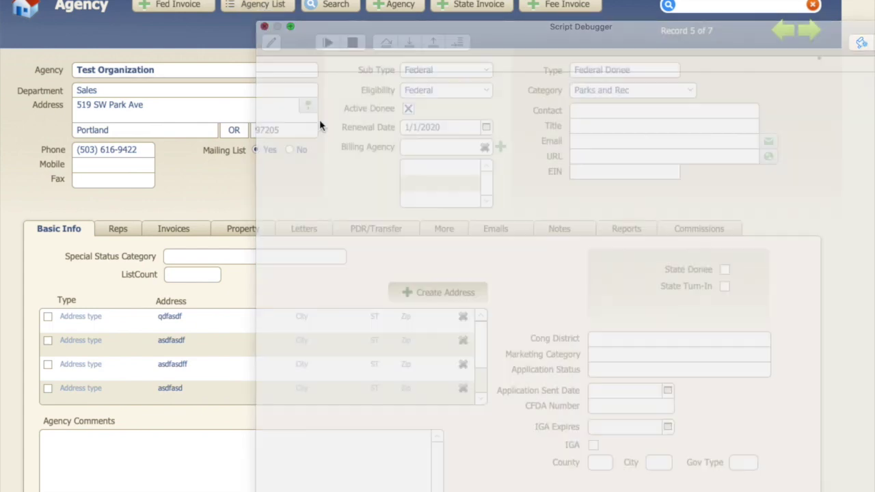
{"action": "scroll", "coordinate": [320, 375], "scroll_direction": "down", "scroll_amount": 2}
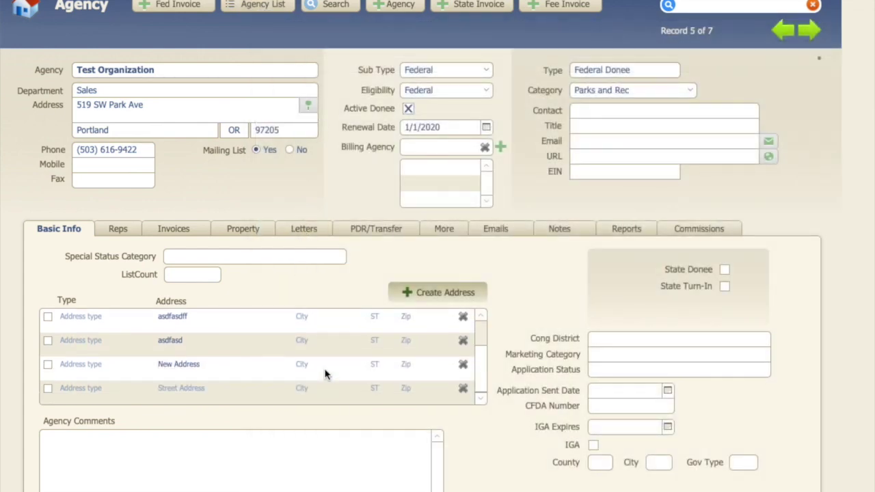
{"action": "left_click", "coordinate": [225, 371]}
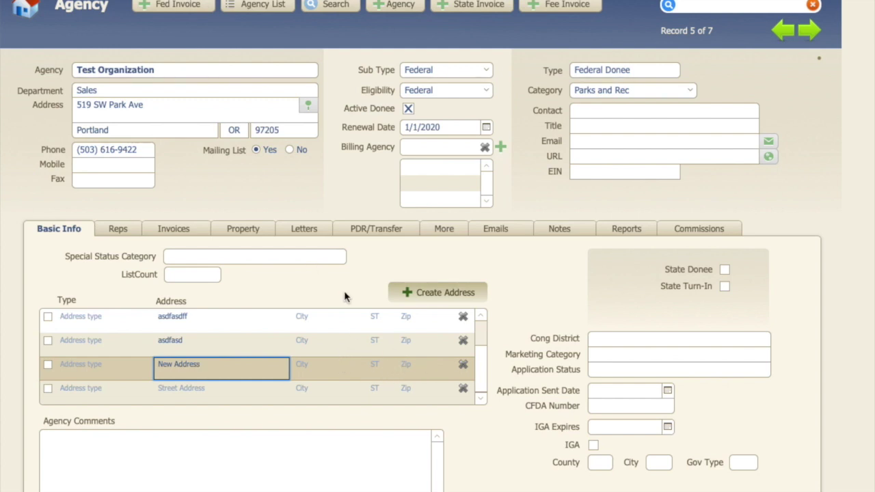
- Reopen the Script Debugger, run the Create Address button again and step into its script
{"action": "left_click", "coordinate": [465, 2]}
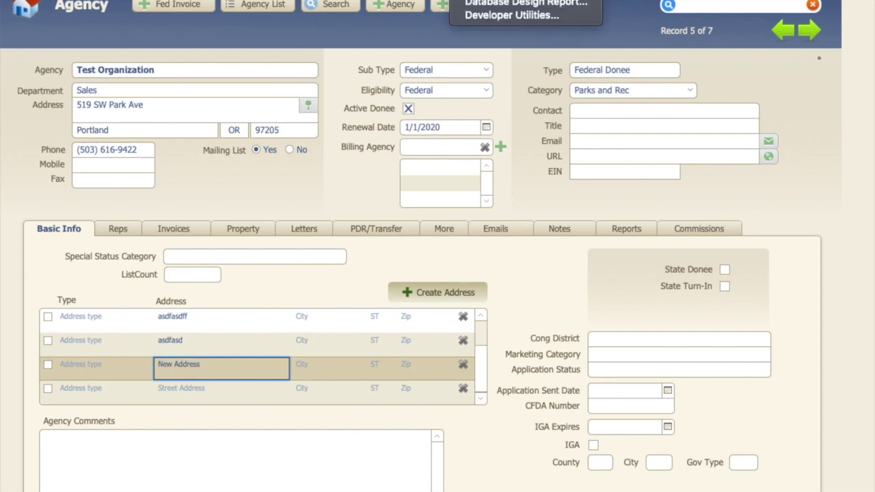
{"action": "left_click", "coordinate": [479, 2]}
{"action": "left_click_drag", "start_coordinate": [423, 33], "coordinate": [691, 56]}
{"action": "left_click", "coordinate": [453, 293]}
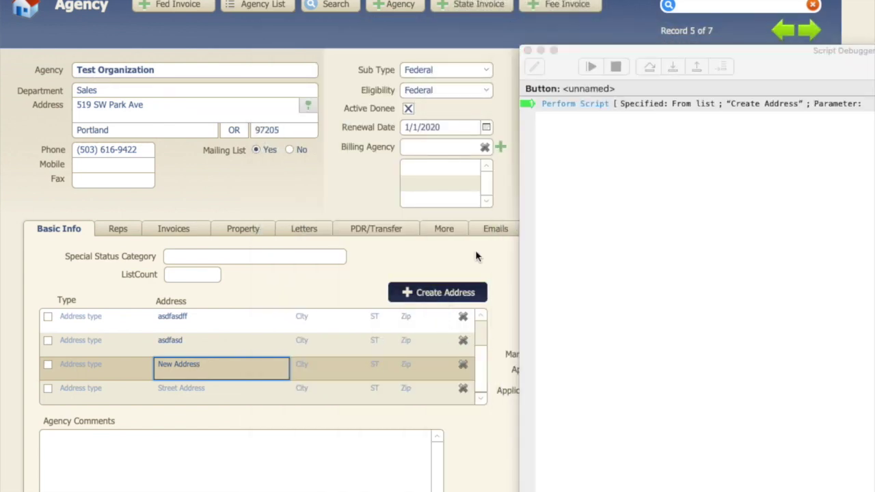
{"action": "double_click", "coordinate": [769, 67]}
{"action": "left_click", "coordinate": [394, 14]}
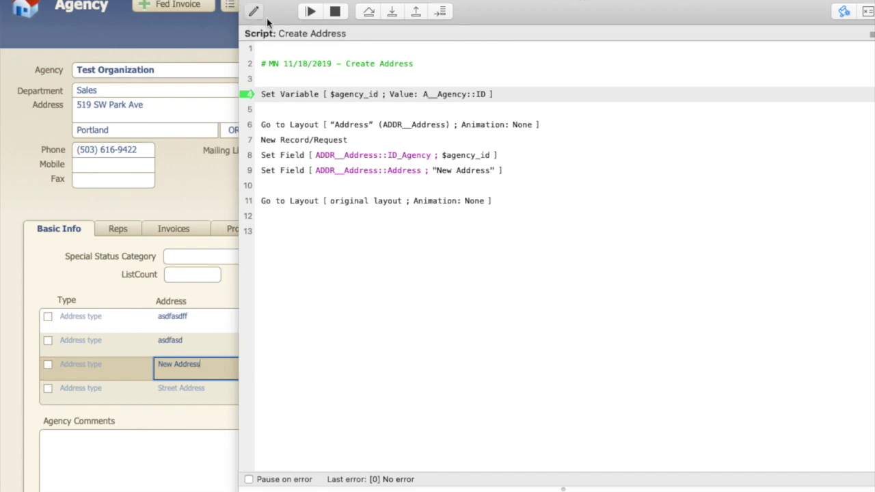
- Open the Create Address script for editing, and halt the paused run and close the debugger
{"action": "key", "text": "super+F9"}
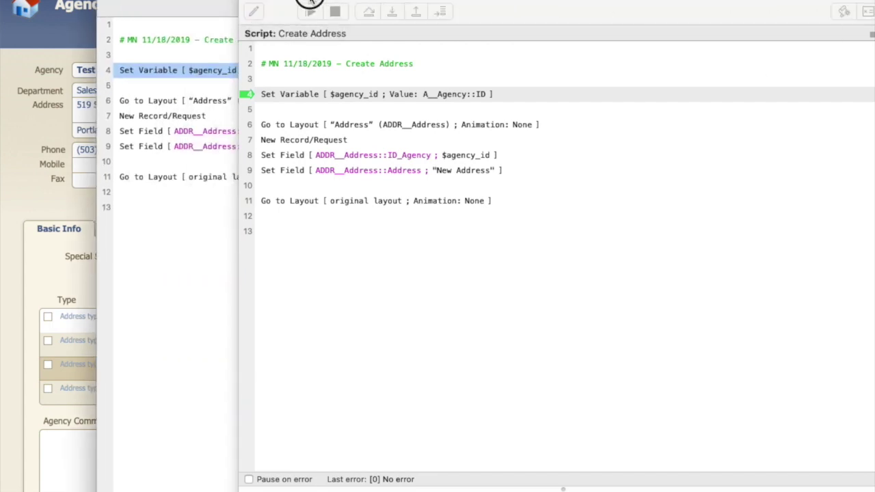
{"action": "left_click_drag", "start_coordinate": [504, 11], "coordinate": [492, 0]}
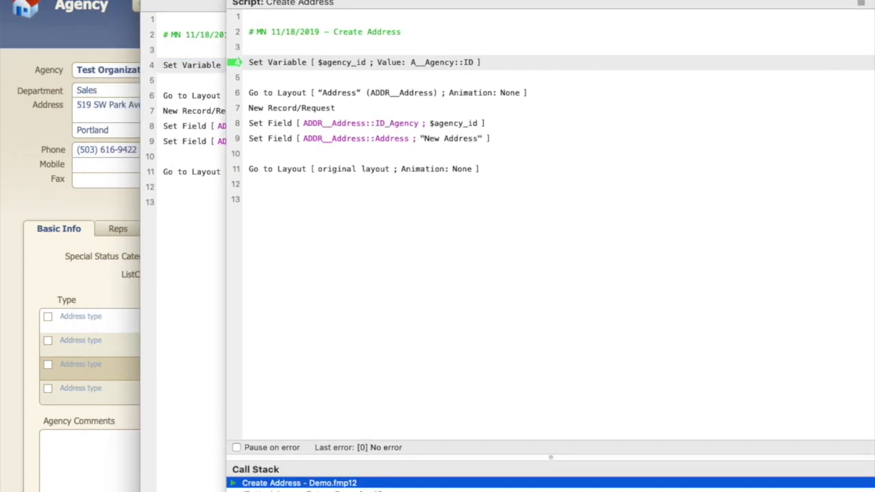
{"action": "key", "text": "super+F8"}
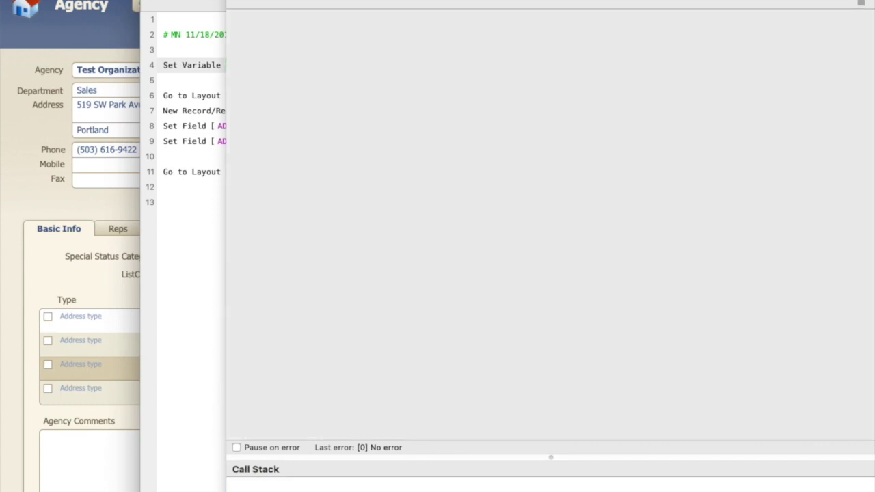
{"action": "key", "text": "super+w"}
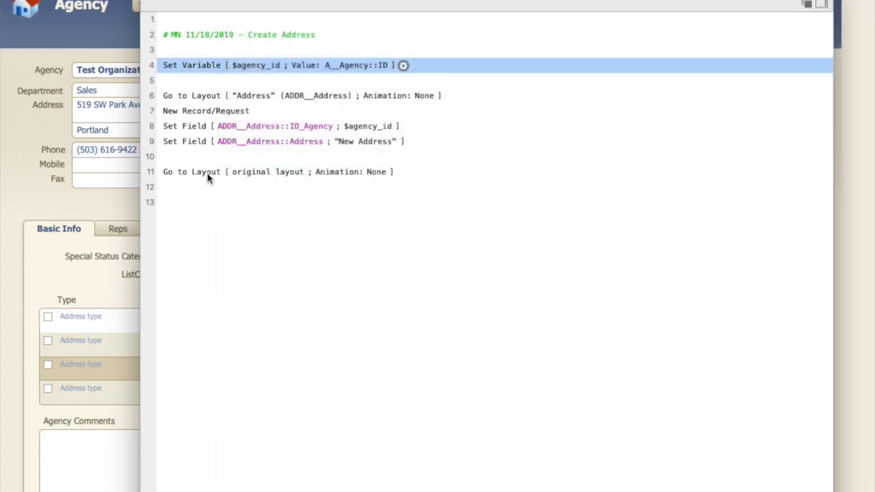
- Duplicate the Set Field step for the Address field and make the copy set ADDR__Address::City to "Portland"
{"action": "left_click", "coordinate": [178, 141]}
{"action": "key", "text": "ctrl+d"}
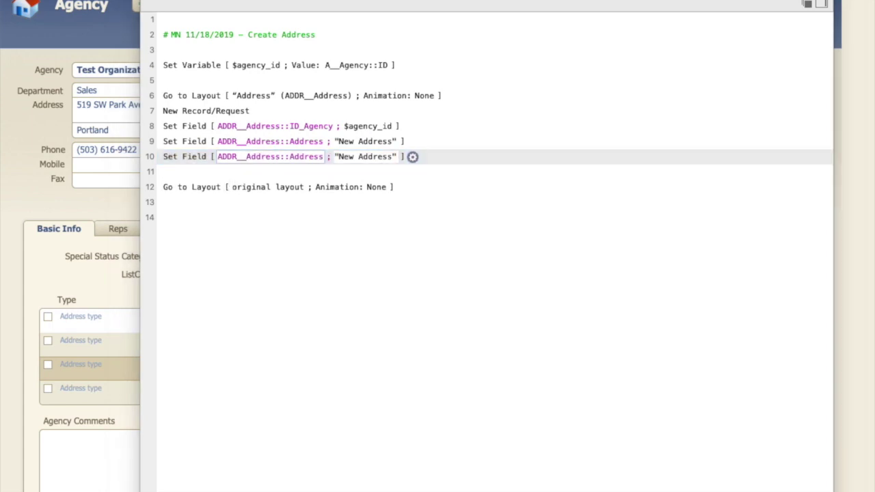
{"action": "left_click", "coordinate": [270, 156]}
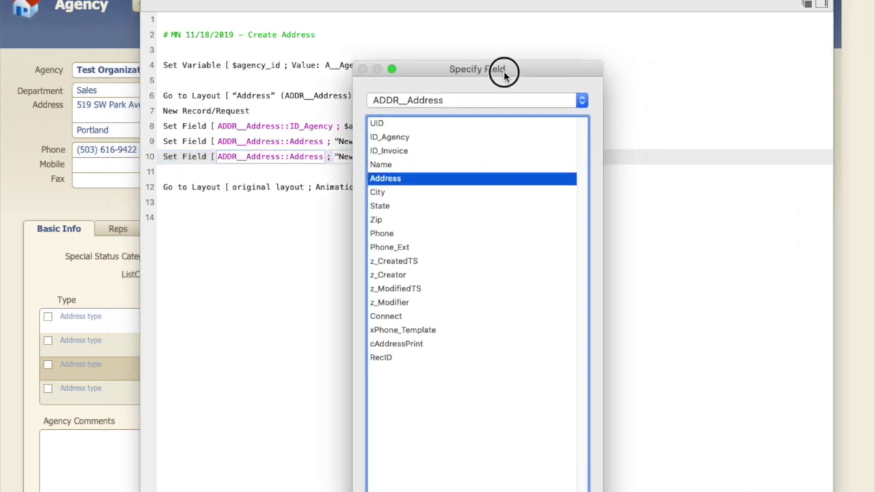
{"action": "left_click", "coordinate": [402, 185]}
{"action": "double_click", "coordinate": [402, 184]}
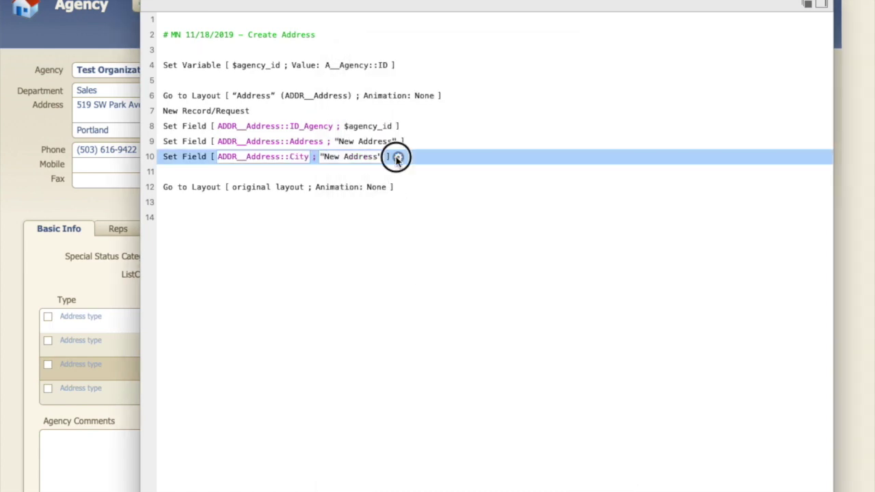
{"action": "left_click", "coordinate": [398, 157]}
{"action": "left_click", "coordinate": [452, 209]}
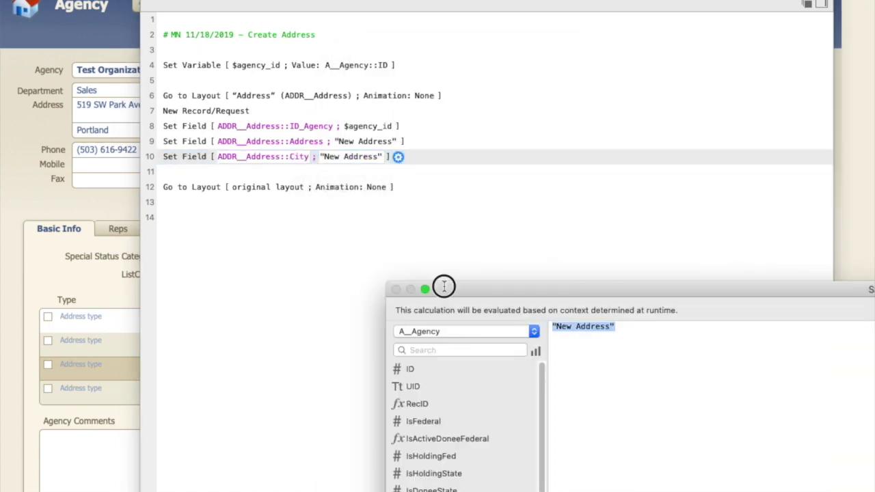
{"action": "type", "text": "\"Portland\""}
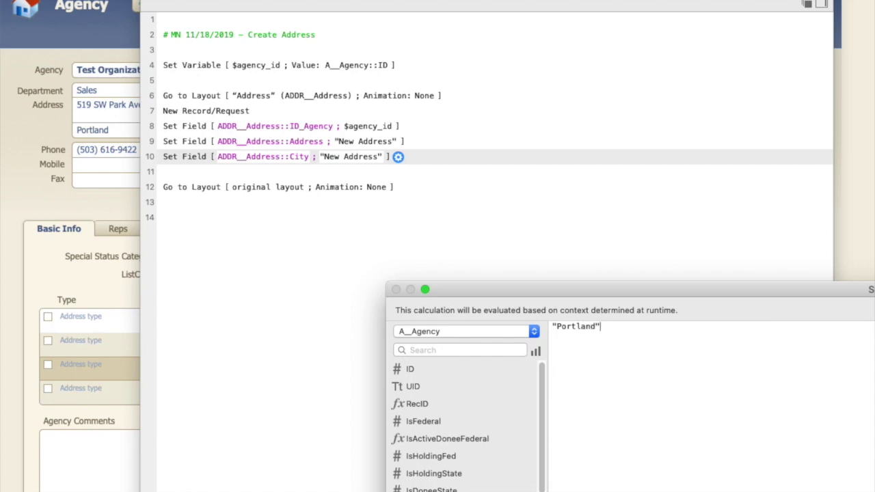
{"action": "key", "text": "Return"}
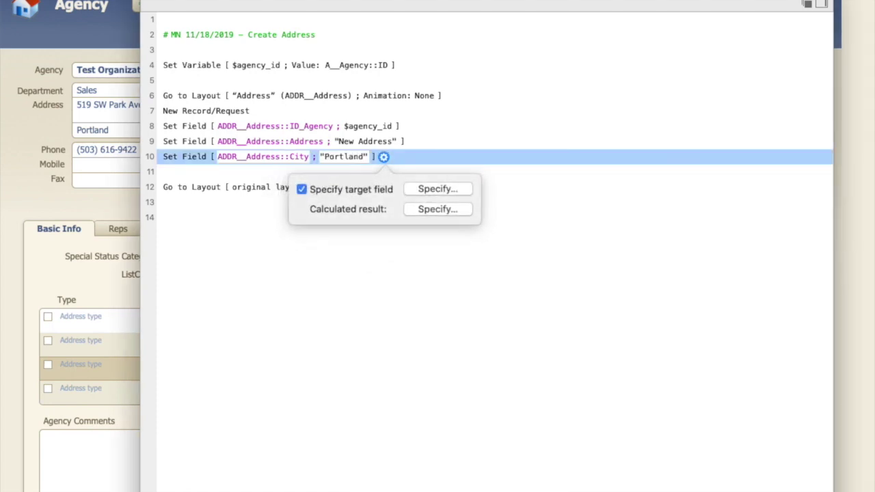
- Duplicate the City Set Field step, make the copy set ADDR__Address::State to "OR", and save the script
{"action": "key", "text": "super+d"}
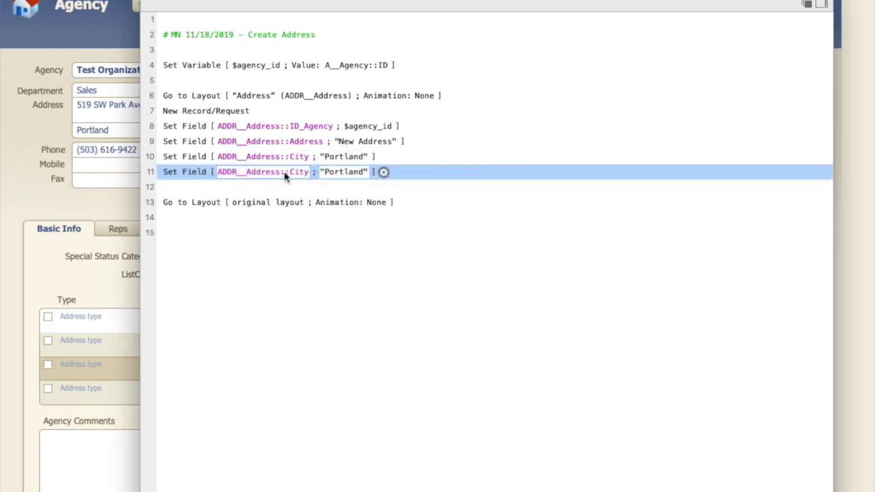
{"action": "left_click", "coordinate": [284, 171]}
{"action": "double_click", "coordinate": [392, 199]}
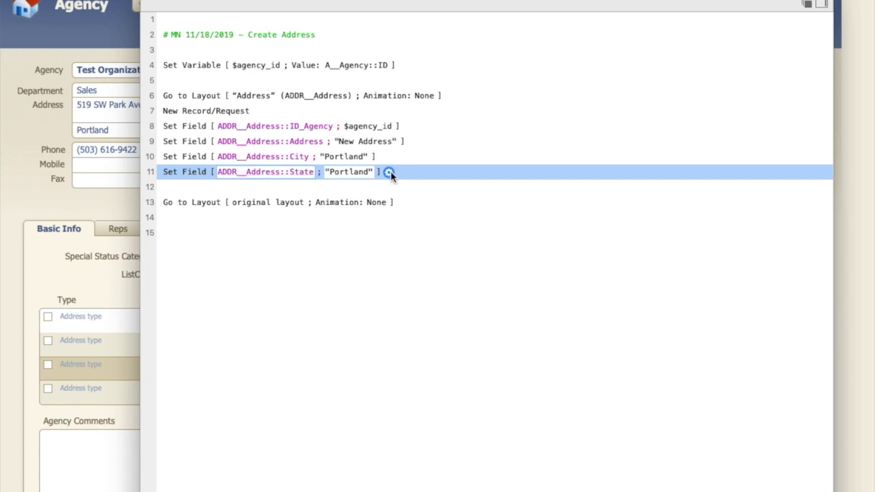
{"action": "left_click", "coordinate": [389, 172]}
{"action": "left_click", "coordinate": [448, 227]}
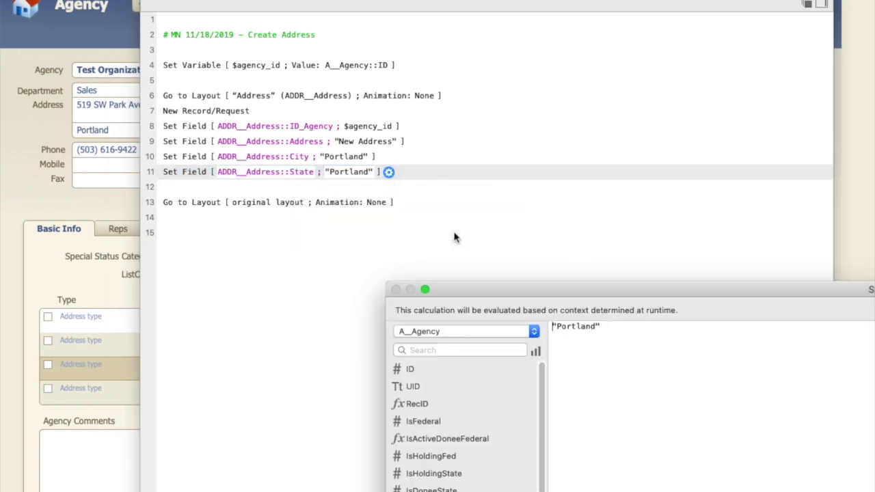
{"action": "left_click", "coordinate": [565, 322]}
{"action": "double_click", "coordinate": [565, 325]}
{"action": "type", "text": "OR"}
{"action": "key", "text": "Return"}
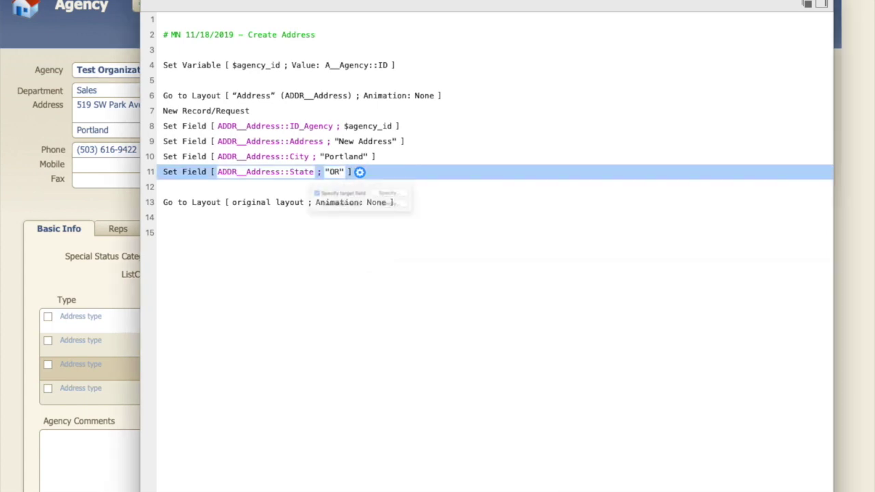
{"action": "left_click", "coordinate": [573, 386]}
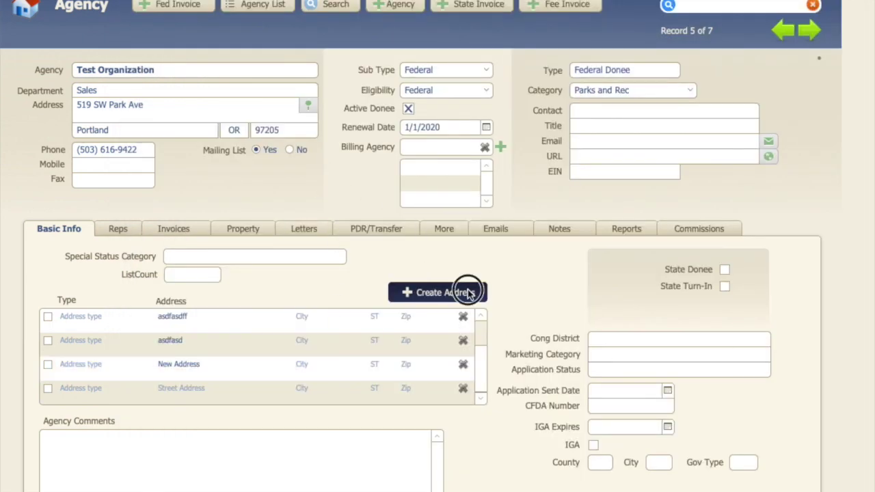
- Run Create Address for the agency and replace the new portal row's "New Address" text with a sample street address
{"action": "left_click", "coordinate": [468, 293]}
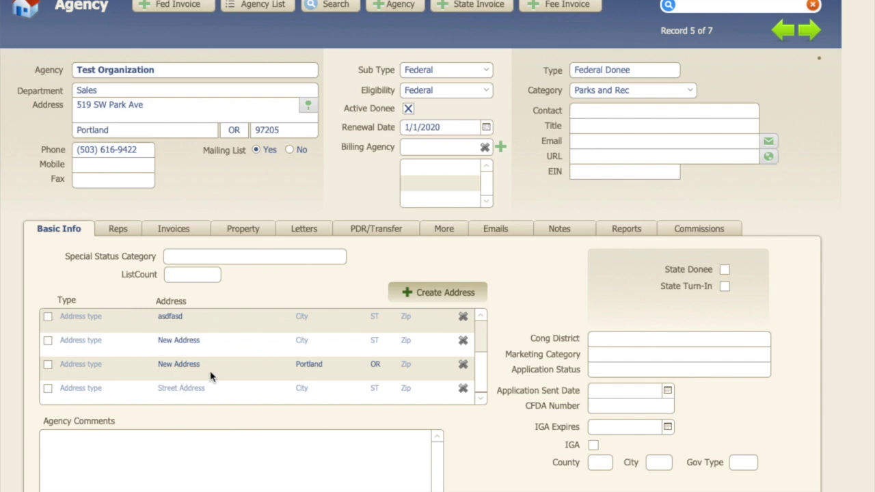
{"action": "left_click", "coordinate": [218, 367]}
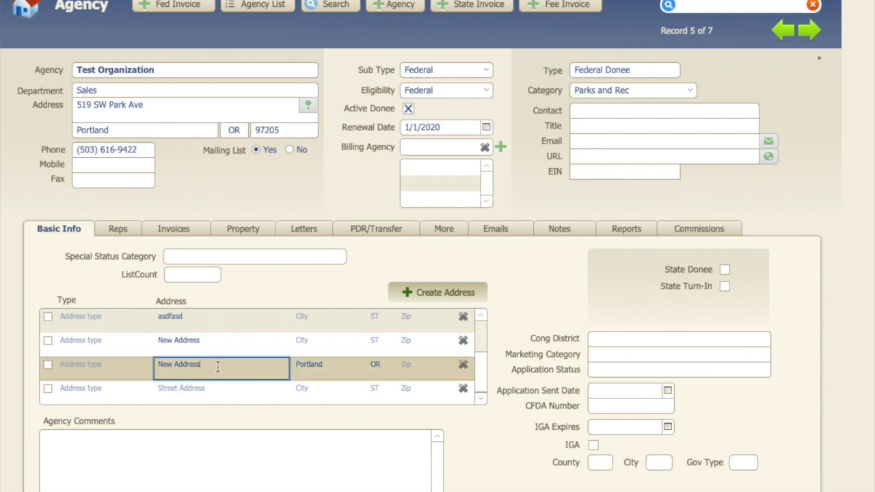
{"action": "key", "text": "super+a"}
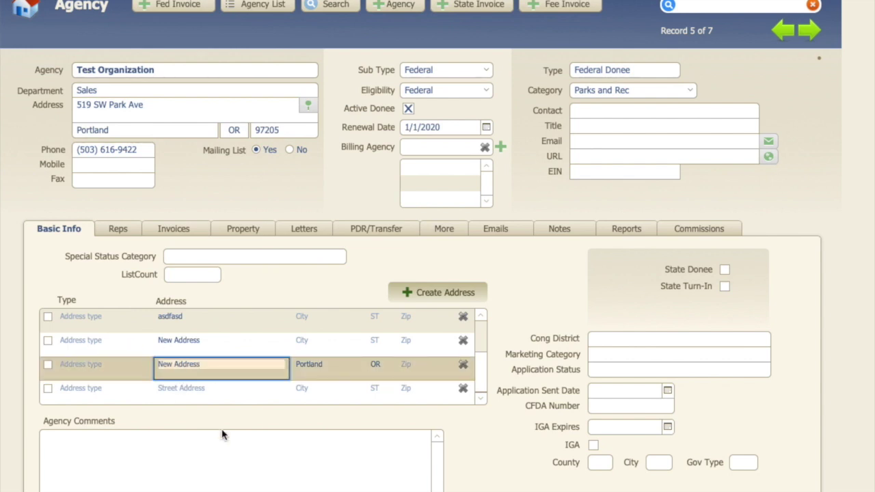
{"action": "type", "text": "123"}
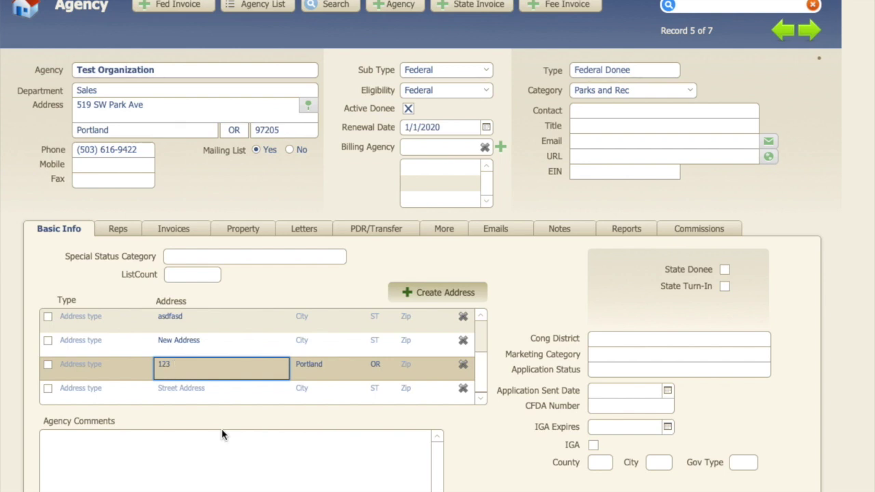
{"action": "type", "text": " Broad"}
{"action": "key", "text": "BackSpace"}
{"action": "key", "text": "BackSpace"}
{"action": "key", "text": "BackSpace"}
{"action": "key", "text": "BackSpace"}
{"action": "key", "text": "BackSpace"}
{"action": "type", "text": "Smnith"}
{"action": "key", "text": "BackSpace"}
{"action": "key", "text": "BackSpace"}
{"action": "key", "text": "BackSpace"}
{"action": "key", "text": "BackSpace"}
{"action": "type", "text": "ith"}
{"action": "left_click", "coordinate": [44, 368]}
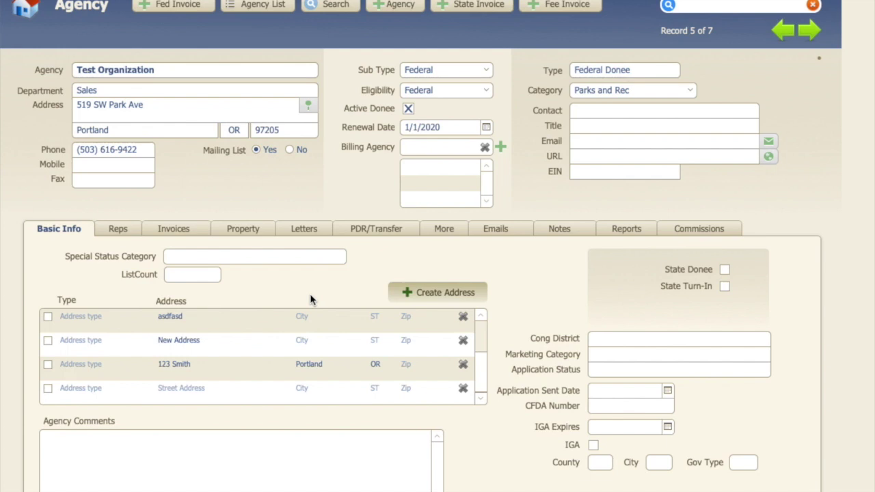
- Open the data file's database definitions and display the field list of the Address table
{"action": "key", "text": "shift+super+d"}
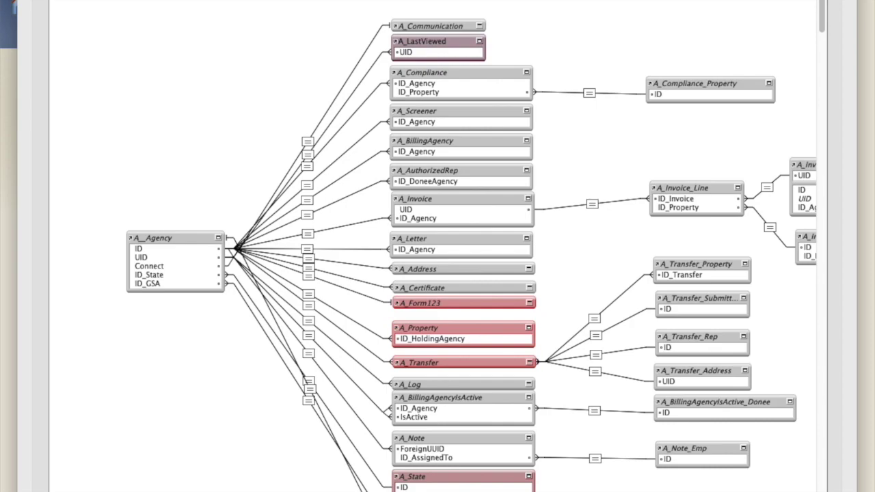
{"action": "key", "text": "Escape"}
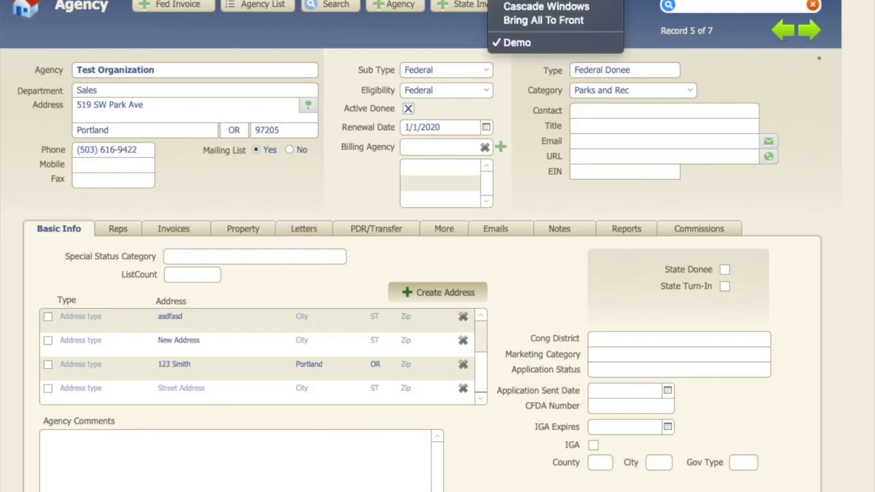
{"action": "key", "text": "shift+super+d"}
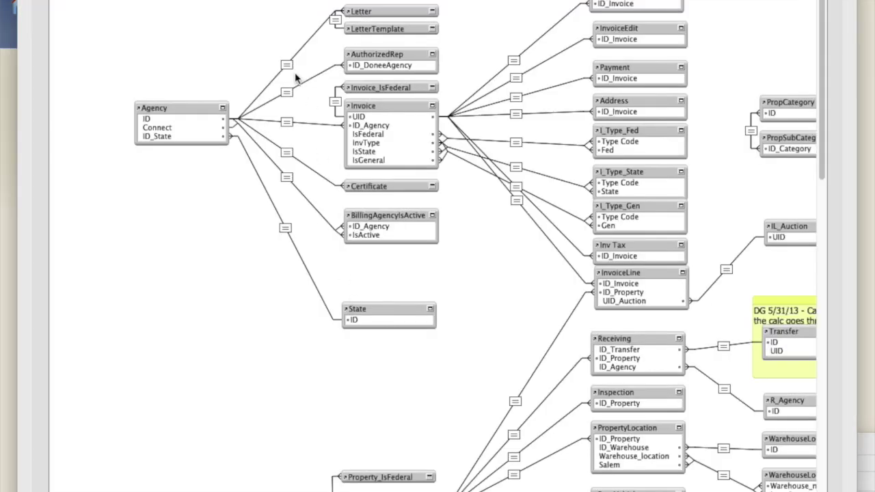
{"action": "left_click", "coordinate": [274, 1]}
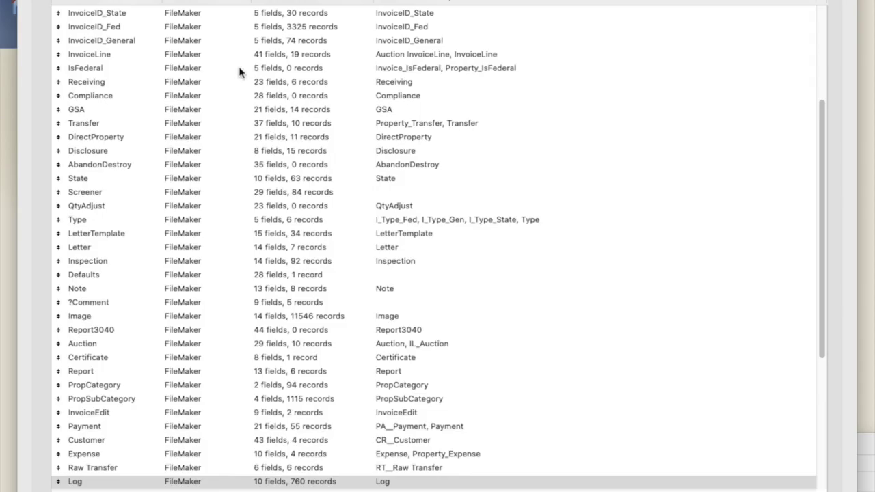
{"action": "left_click", "coordinate": [153, 85]}
{"action": "type", "text": "ad"}
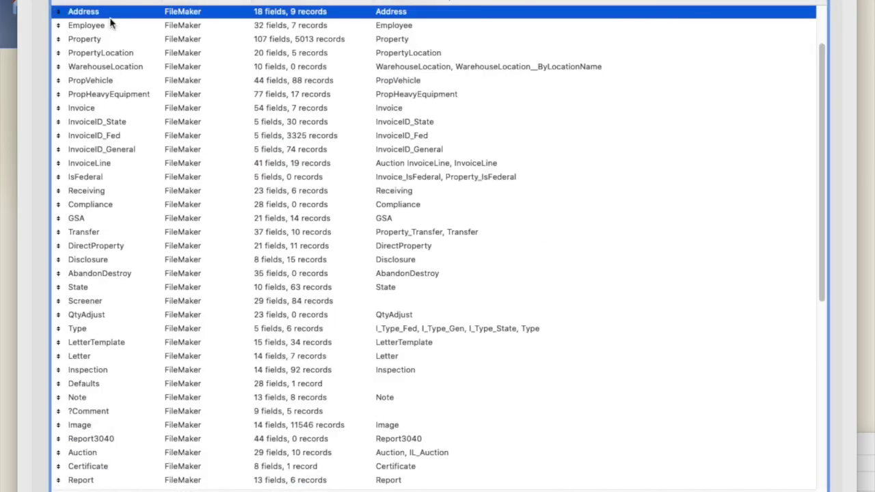
{"action": "double_click", "coordinate": [108, 11]}
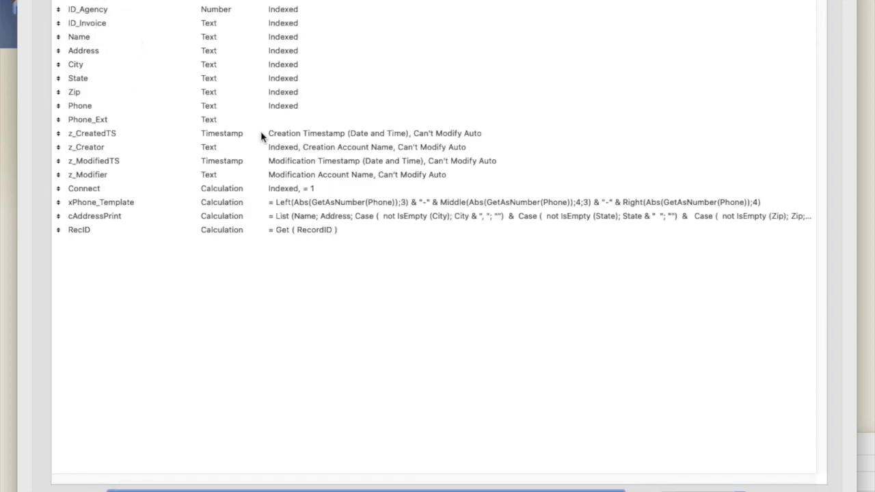
- Examine the City field's auto-enter options, trying the Data option for a fixed default, and cancel the changes
{"action": "left_click", "coordinate": [158, 50]}
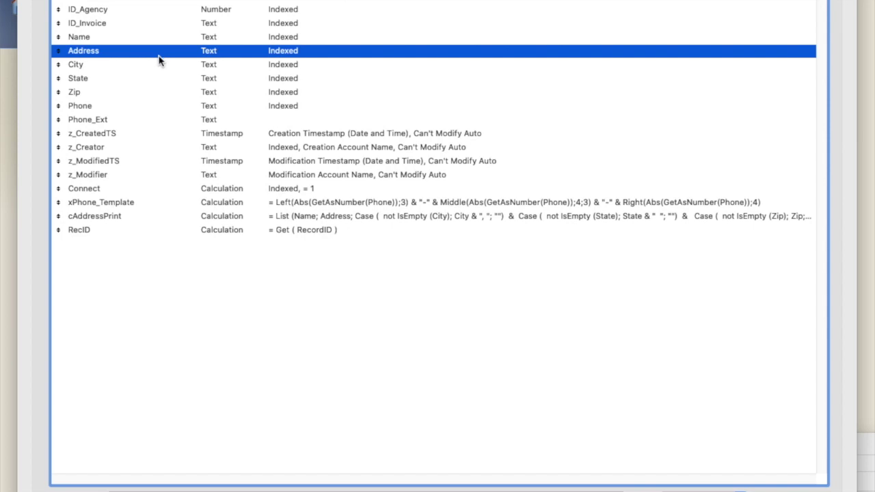
{"action": "left_click", "coordinate": [154, 74]}
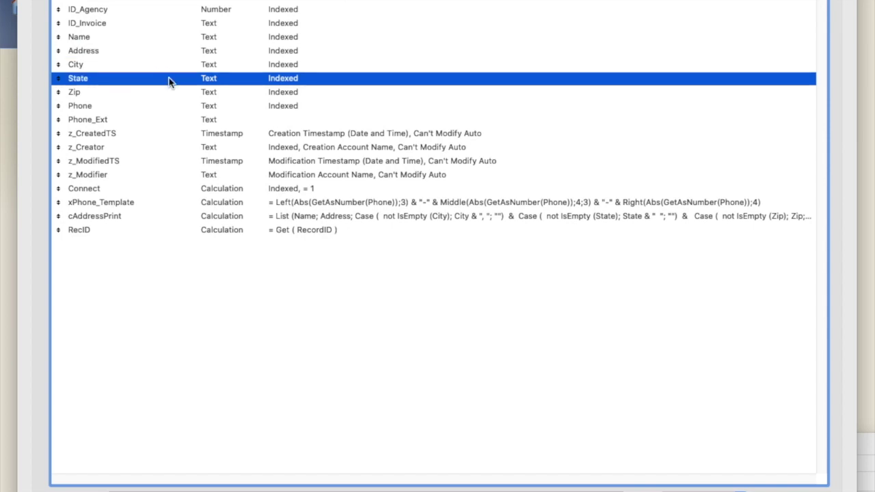
{"action": "double_click", "coordinate": [165, 65]}
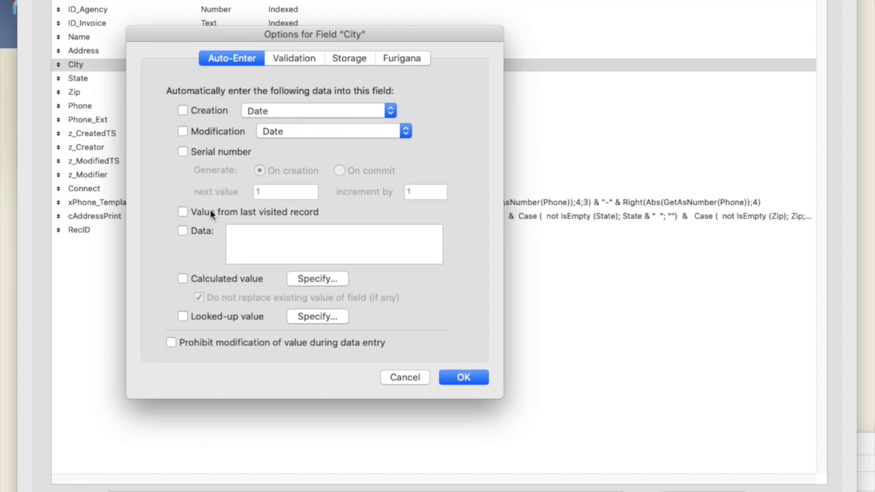
{"action": "left_click", "coordinate": [240, 238]}
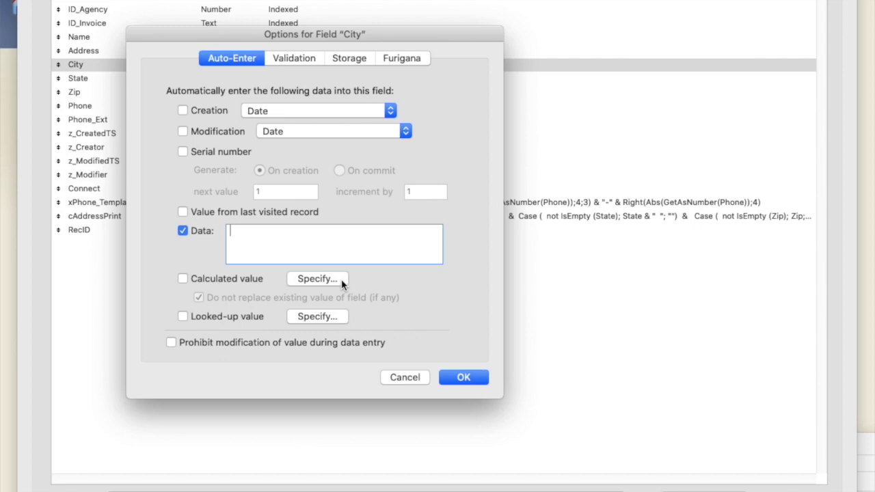
{"action": "left_click", "coordinate": [402, 379]}
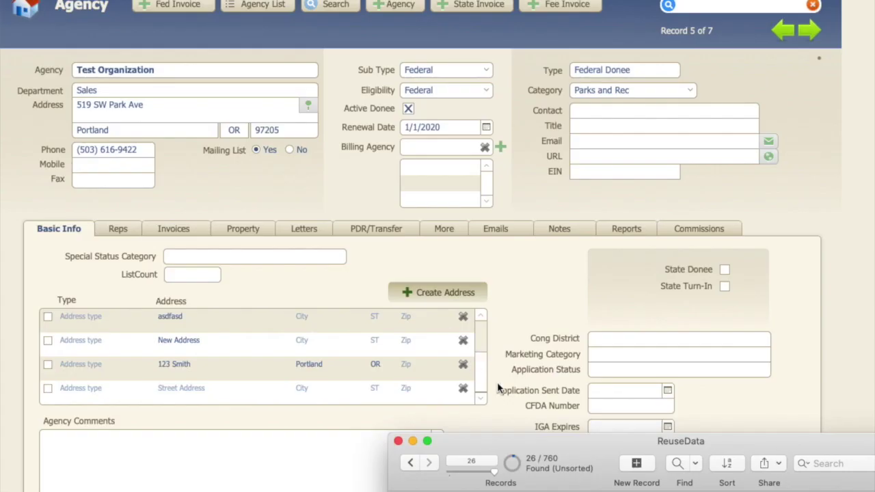
{"action": "left_click", "coordinate": [537, 448]}
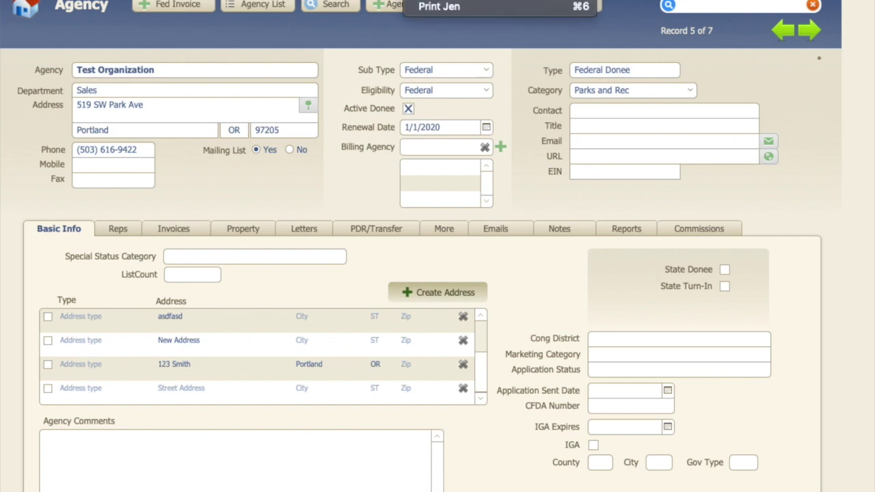
{"action": "key", "text": "Escape"}
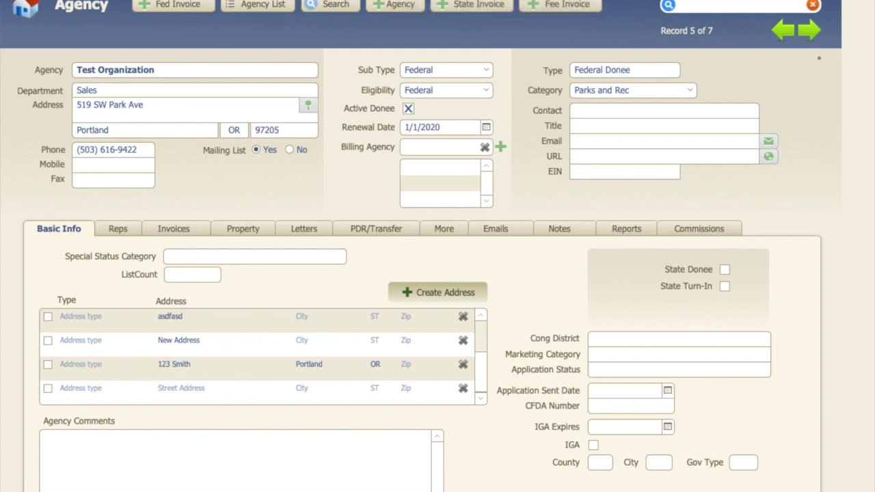